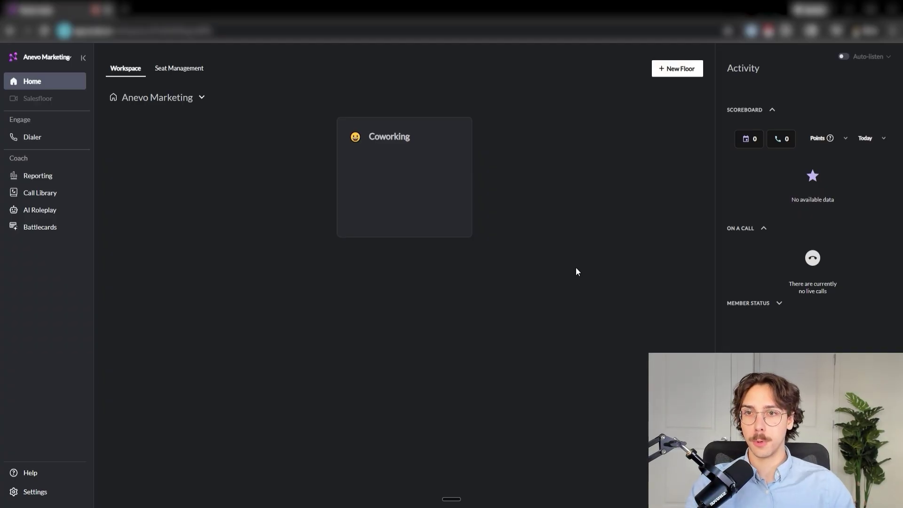
Test the speakers, enter the Coworking lobby room, and react with a thumbs-up
{"action": "left_click", "coordinate": [447, 221]}
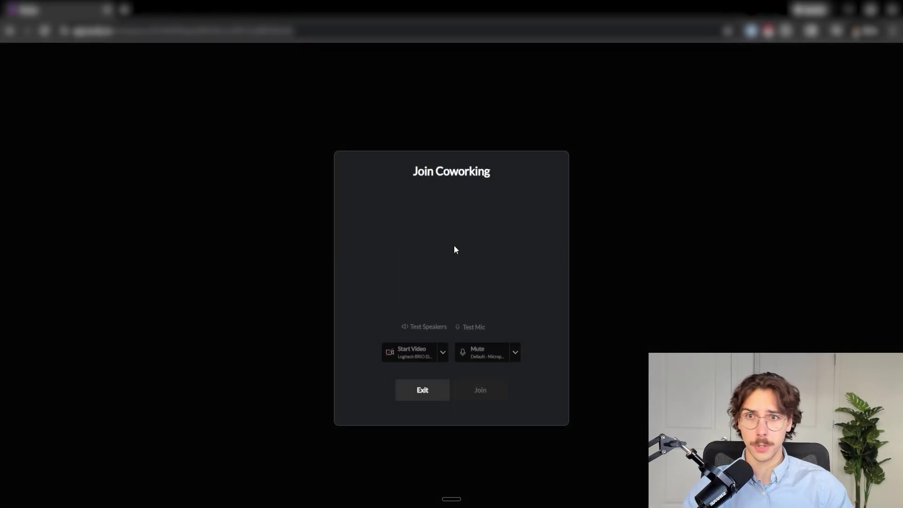
{"action": "left_click", "coordinate": [419, 328]}
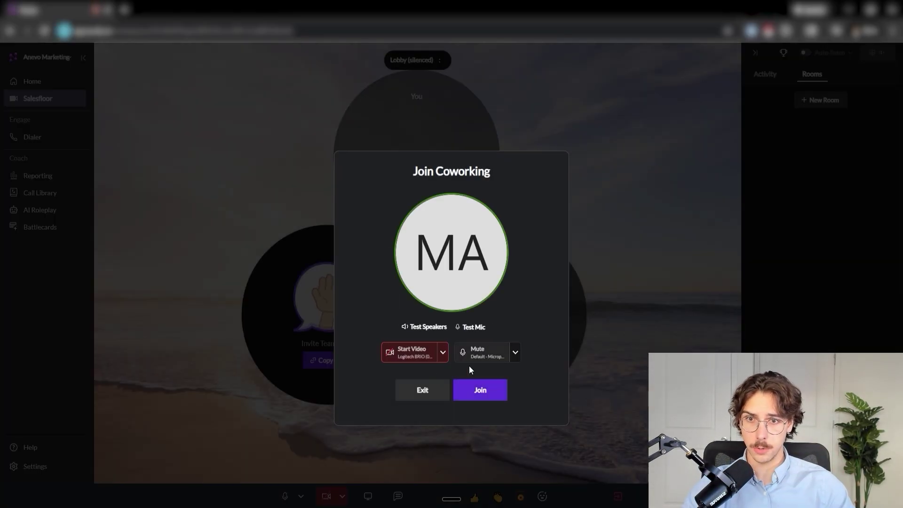
{"action": "left_click", "coordinate": [487, 394]}
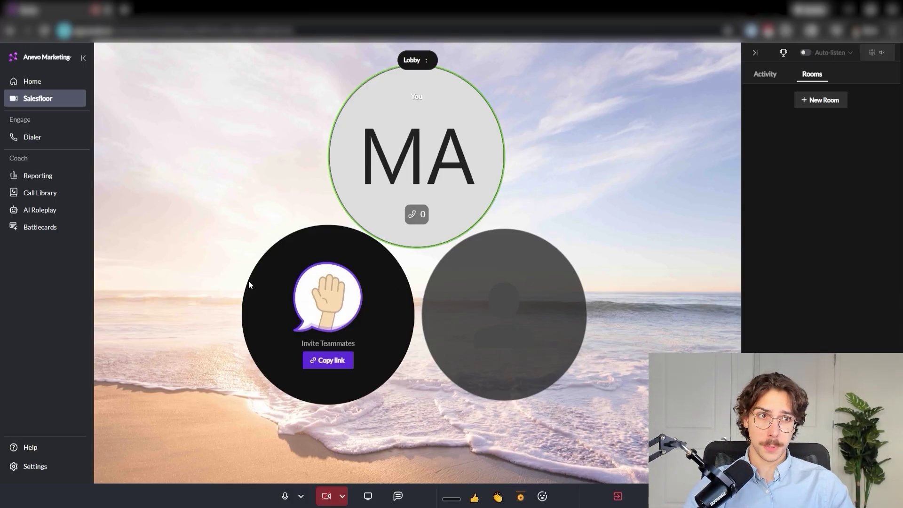
{"action": "left_click", "coordinate": [475, 498]}
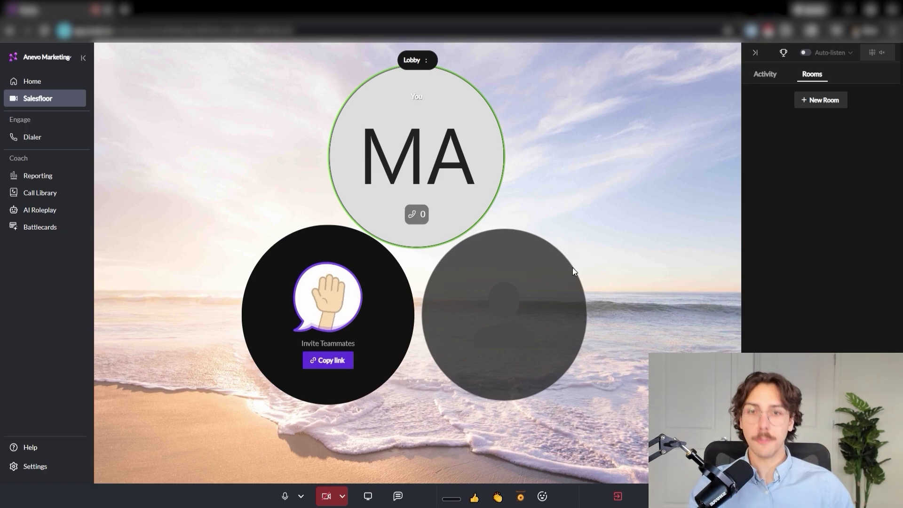
Return to the Home page and confirm leaving the Coworking room
{"action": "left_click", "coordinate": [30, 83]}
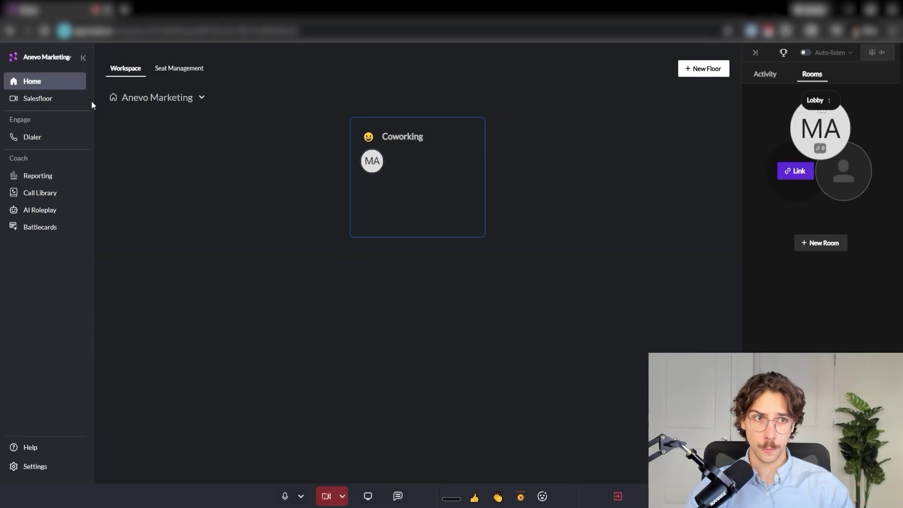
{"action": "left_click", "coordinate": [617, 496]}
{"action": "left_click", "coordinate": [619, 497]}
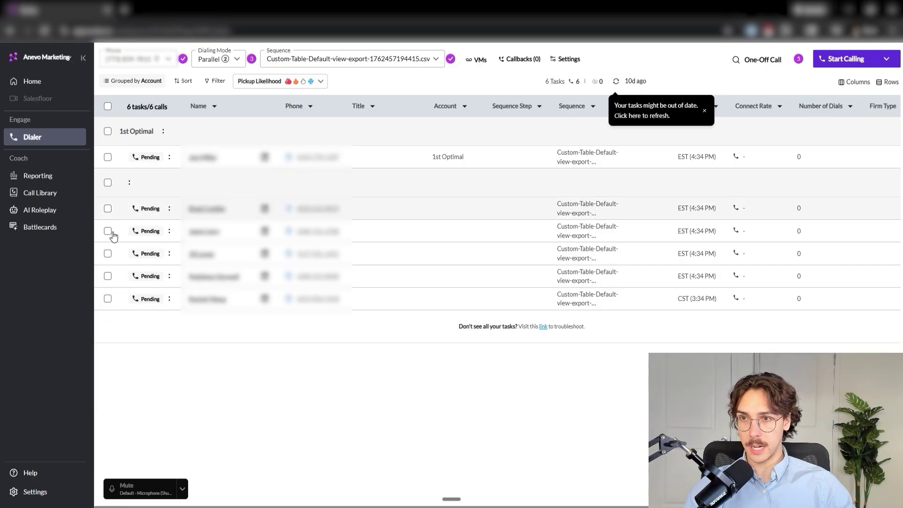
Check the Sequence list of call sequences, then expand the Dialing Mode options
{"action": "left_click", "coordinate": [398, 64]}
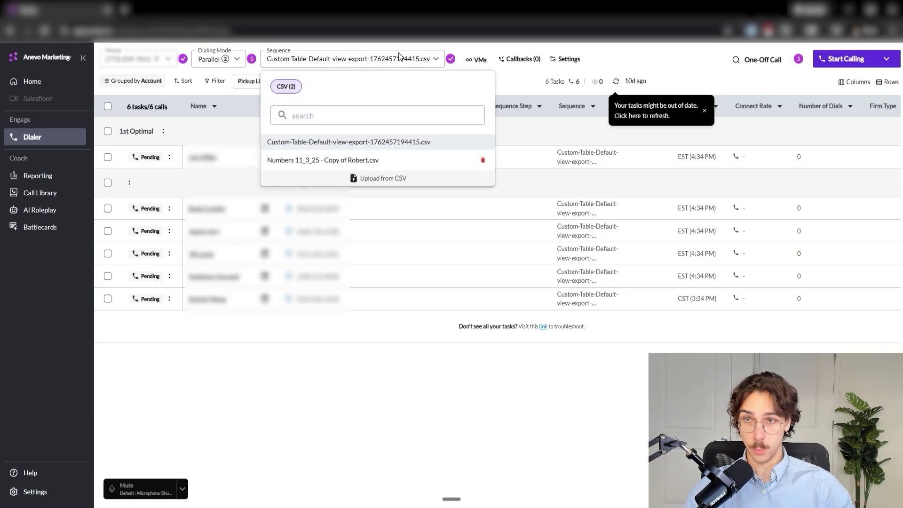
{"action": "left_click", "coordinate": [400, 57]}
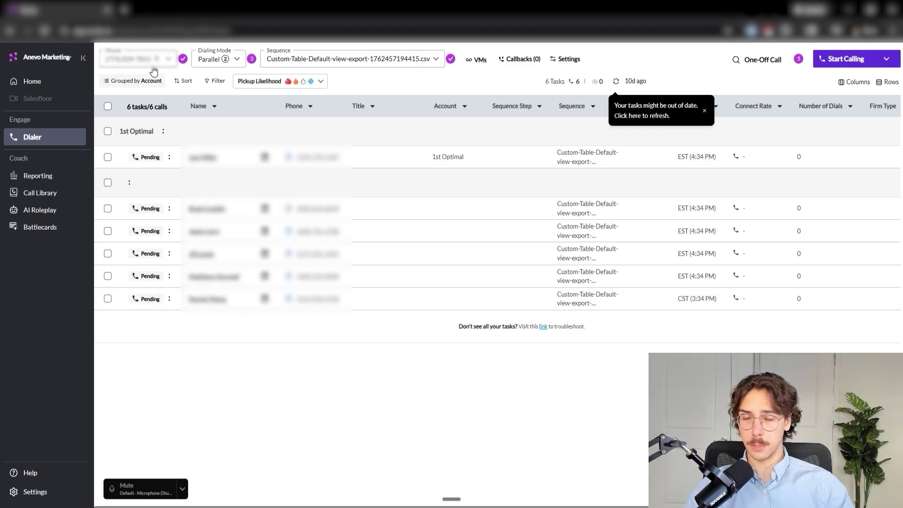
{"action": "left_click", "coordinate": [226, 62]}
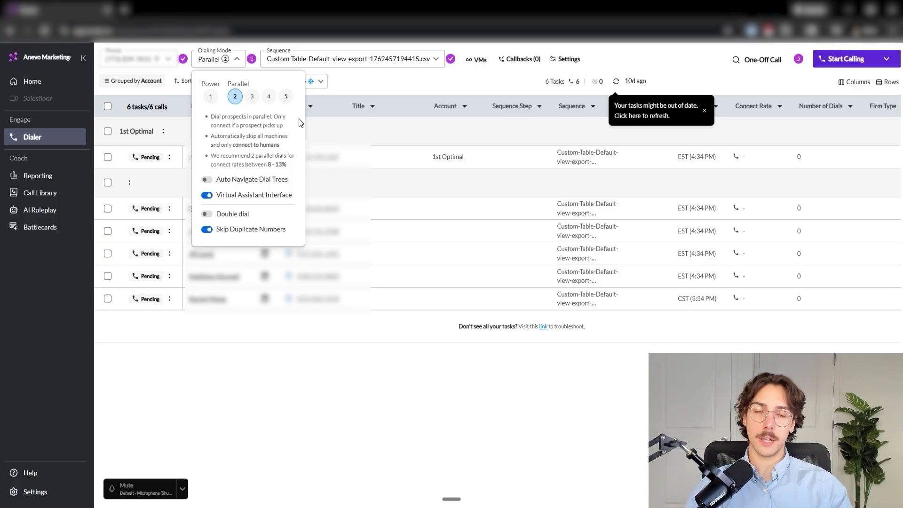
Close the Dialing Mode options and dismiss the 'tasks might be out of date' banner
{"action": "left_click", "coordinate": [439, 82]}
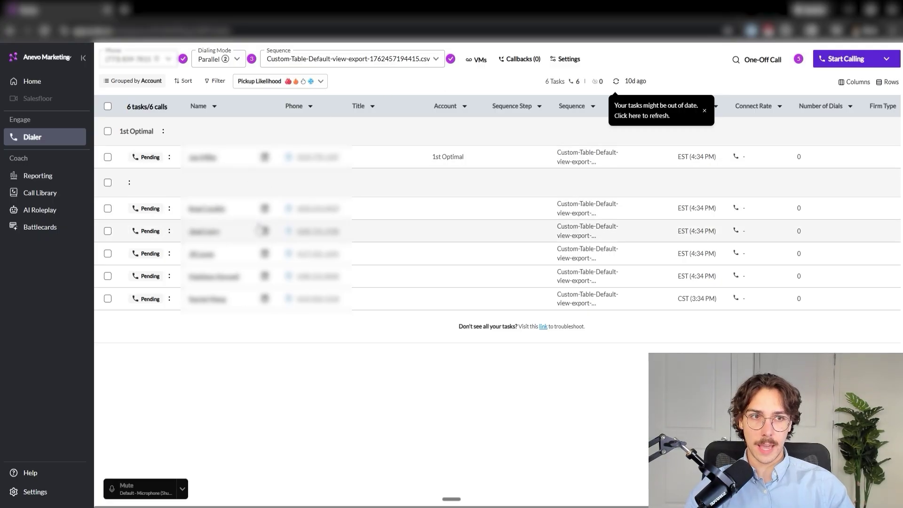
{"action": "left_click", "coordinate": [233, 60]}
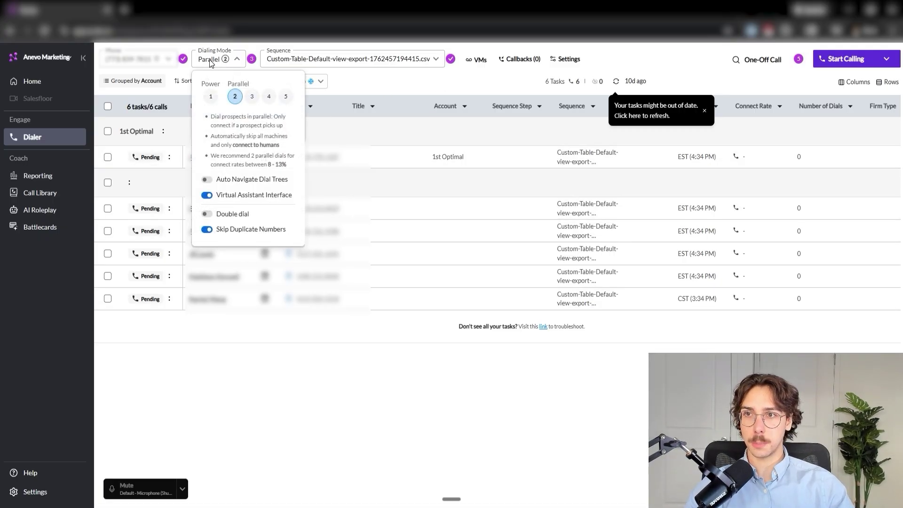
{"action": "left_click", "coordinate": [232, 61]}
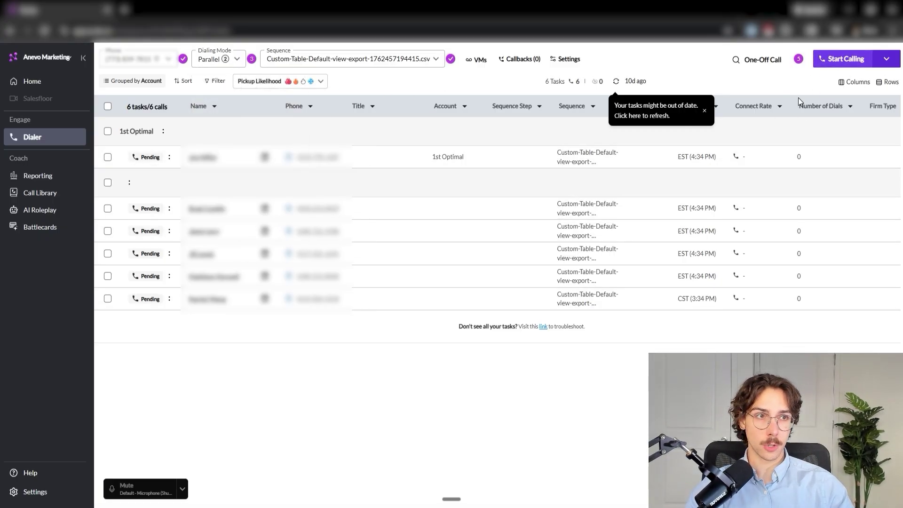
{"action": "mouse_move", "coordinate": [741, 210]}
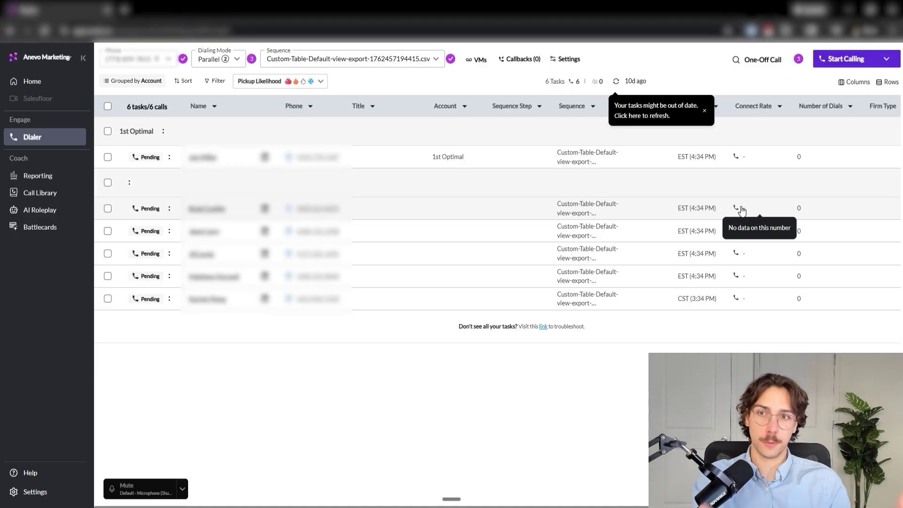
{"action": "left_click", "coordinate": [704, 111]}
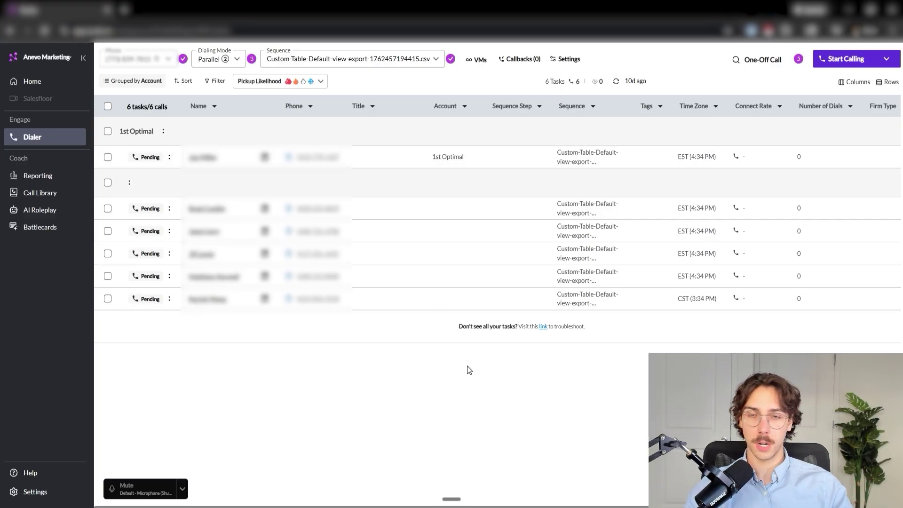
{"action": "left_click", "coordinate": [231, 61]}
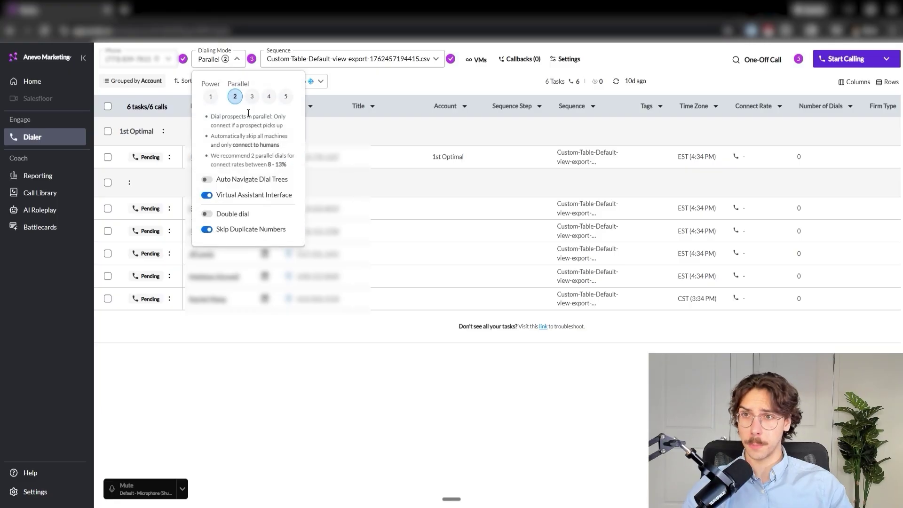
{"action": "left_click", "coordinate": [269, 96]}
{"action": "left_click_drag", "start_coordinate": [284, 165], "coordinate": [264, 165]}
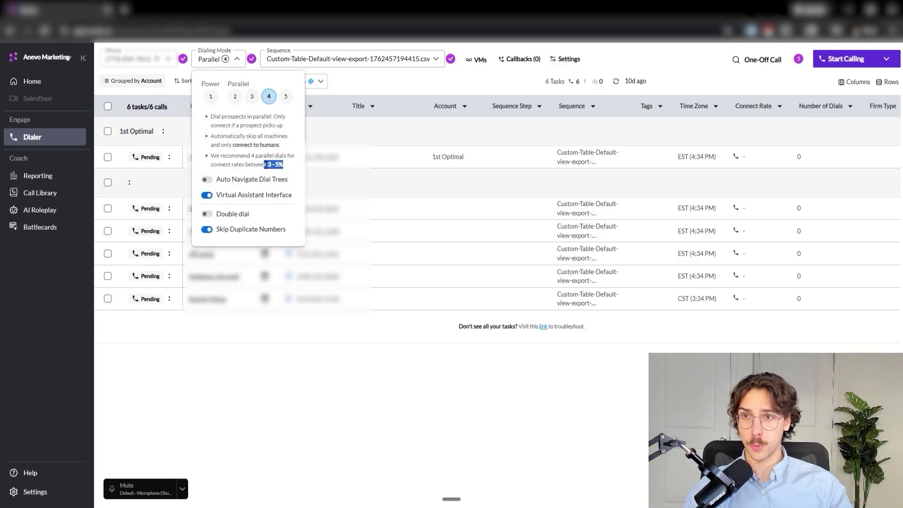
{"action": "left_click", "coordinate": [285, 96]}
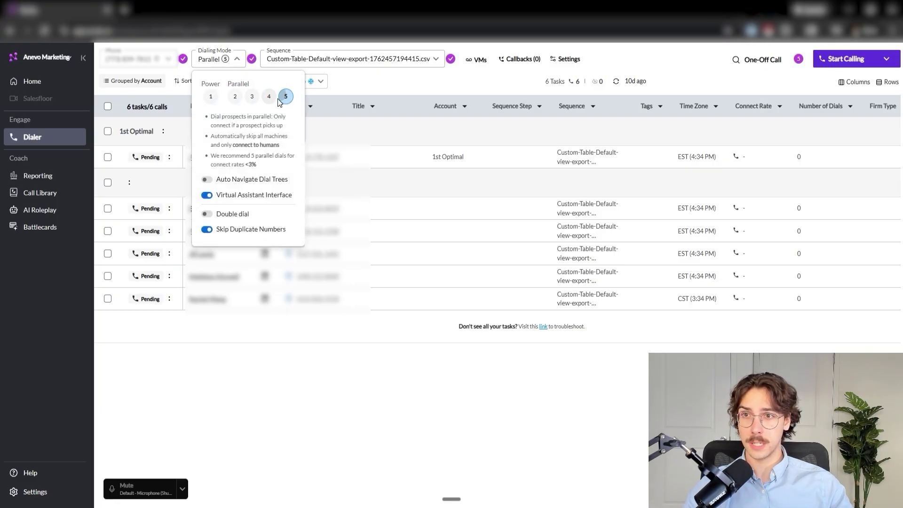
{"action": "left_click", "coordinate": [235, 96]}
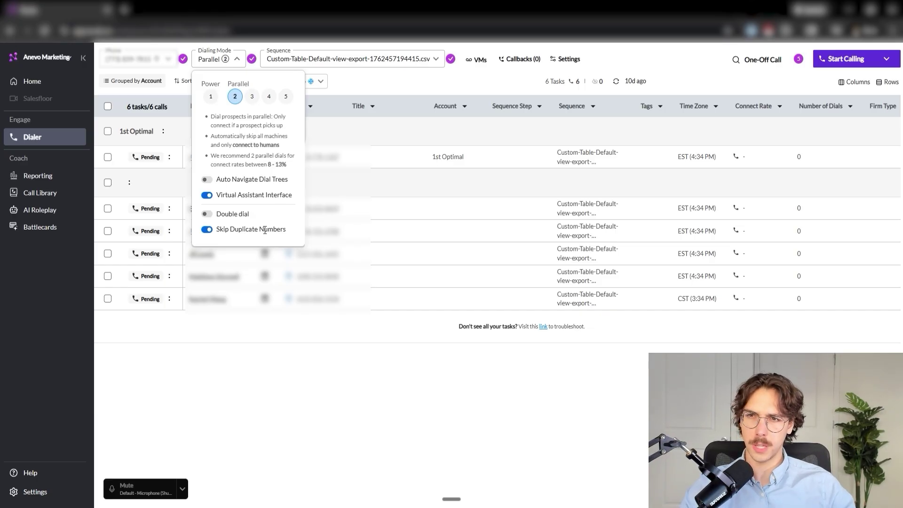
{"action": "left_click", "coordinate": [334, 411]}
{"action": "mouse_move", "coordinate": [259, 85]}
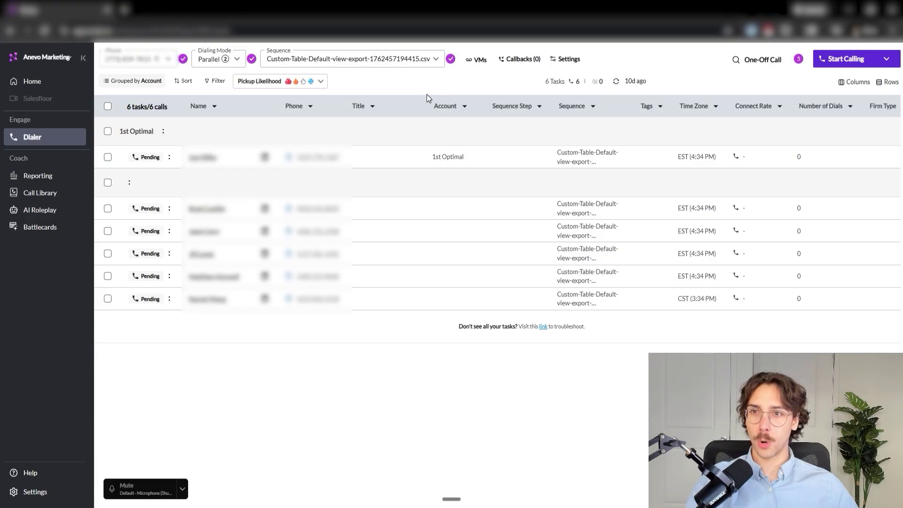
{"action": "left_click", "coordinate": [297, 85]}
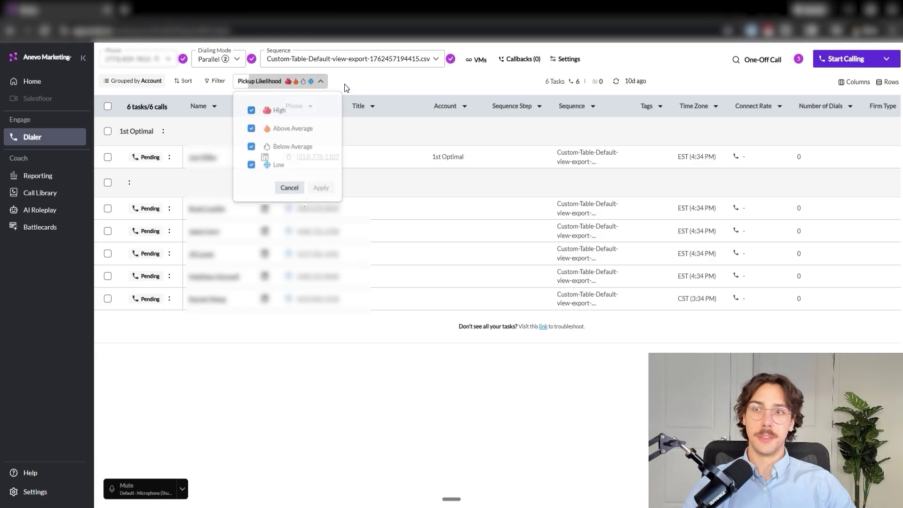
{"action": "left_click", "coordinate": [405, 81]}
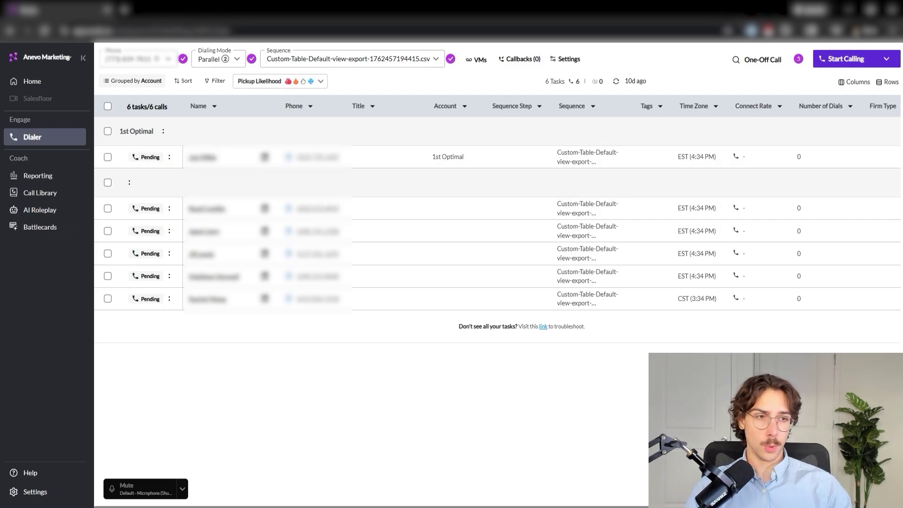
{"action": "left_click", "coordinate": [841, 66]}
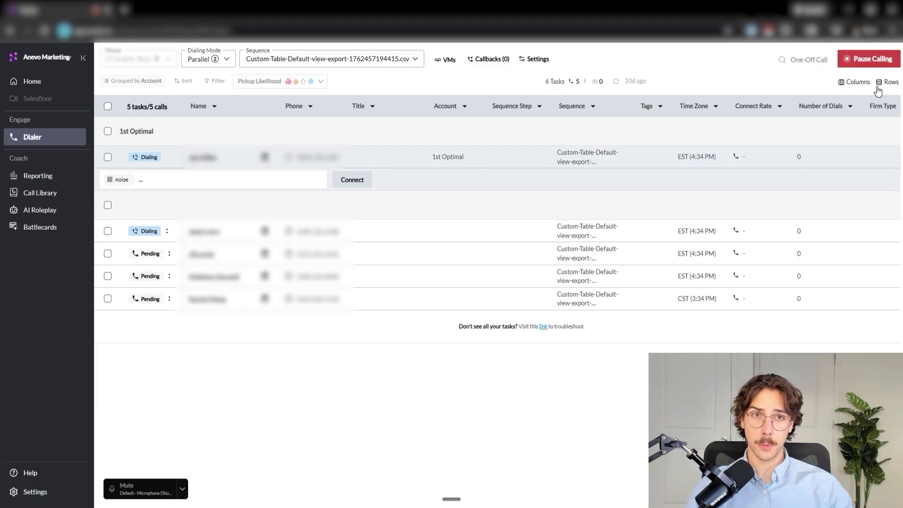
{"action": "left_click", "coordinate": [870, 59]}
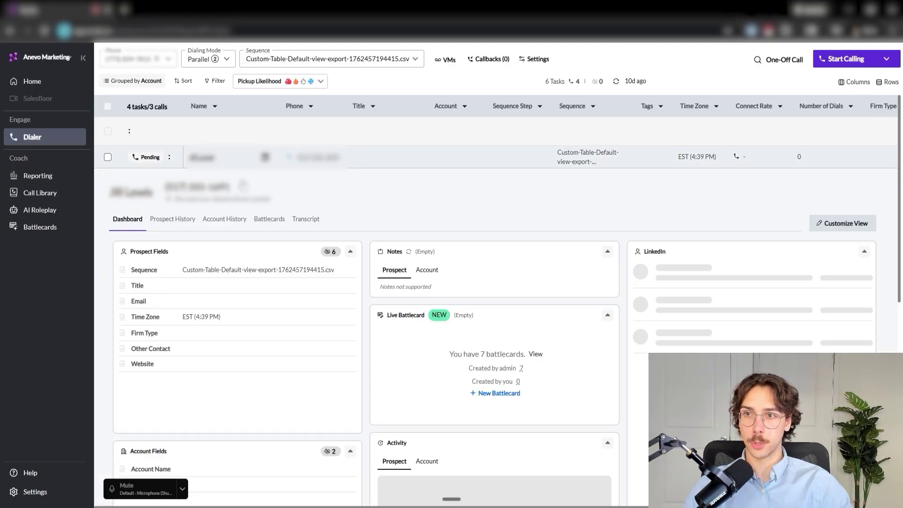
{"action": "scroll", "coordinate": [312, 217], "scroll_direction": "down", "scroll_amount": 2}
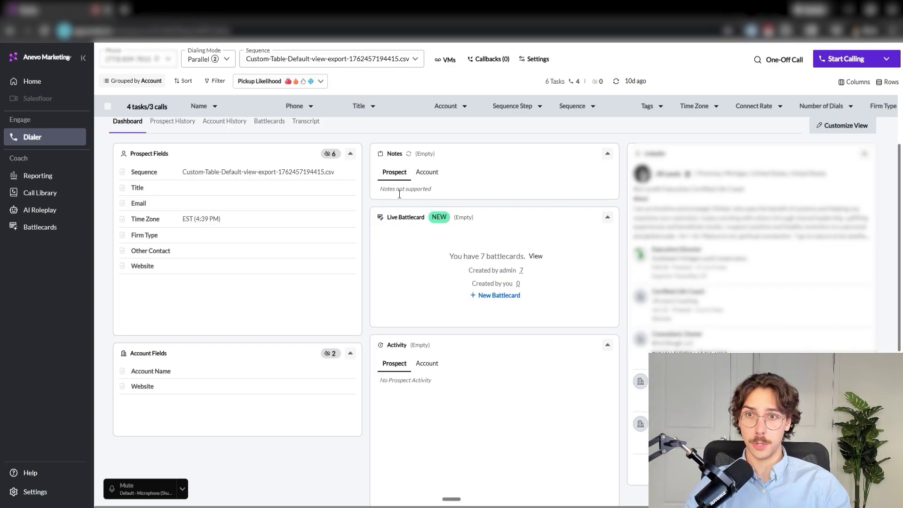
{"action": "left_click", "coordinate": [240, 276]}
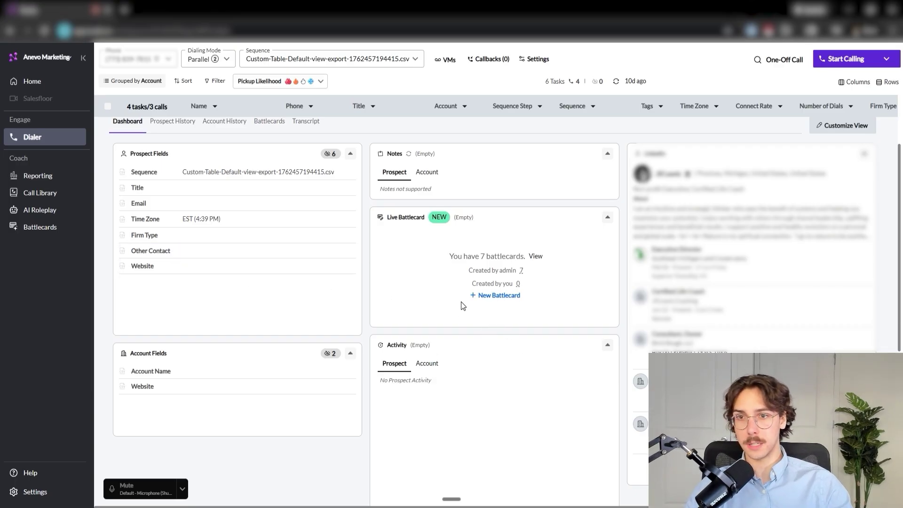
{"action": "scroll", "coordinate": [496, 322], "scroll_direction": "up", "scroll_amount": 1}
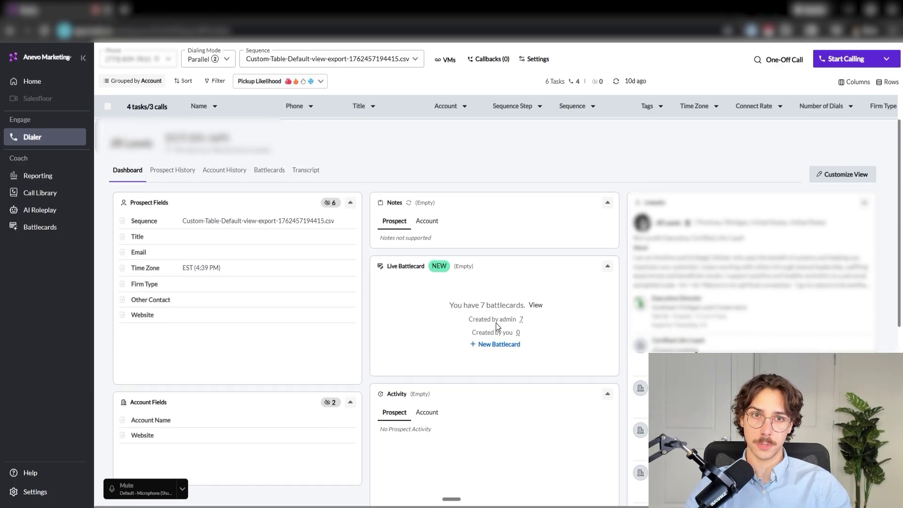
{"action": "scroll", "coordinate": [404, 340], "scroll_direction": "up", "scroll_amount": 1}
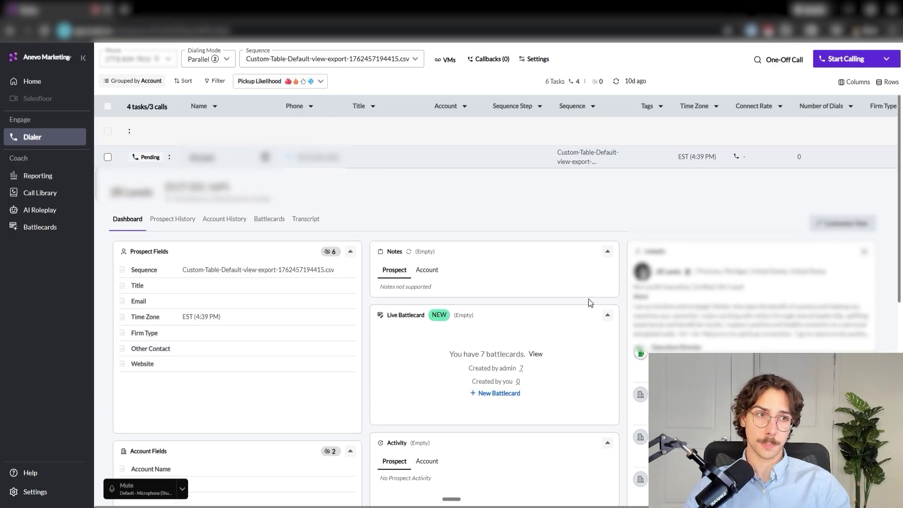
{"action": "scroll", "coordinate": [715, 158], "scroll_direction": "down", "scroll_amount": 1}
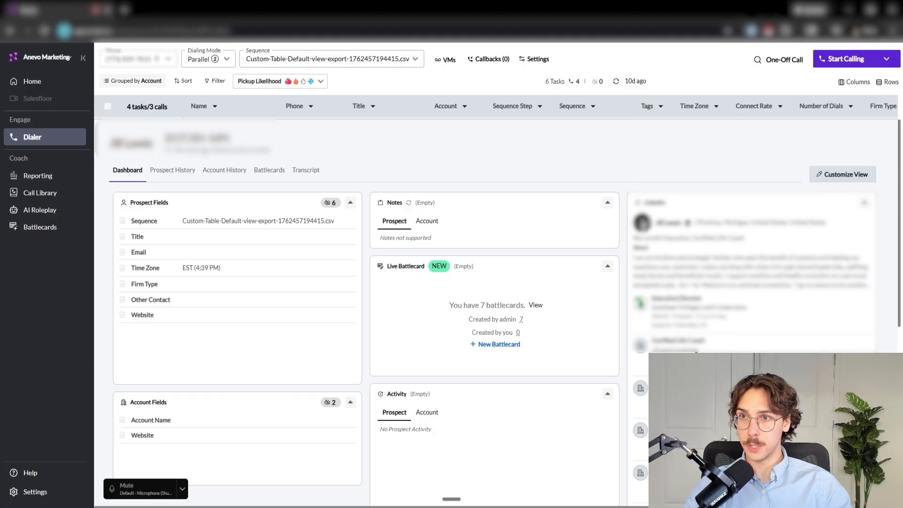
Open Reporting and highlight the Team Dialing Report's total dials, meetings and headline stats
{"action": "left_click", "coordinate": [34, 177]}
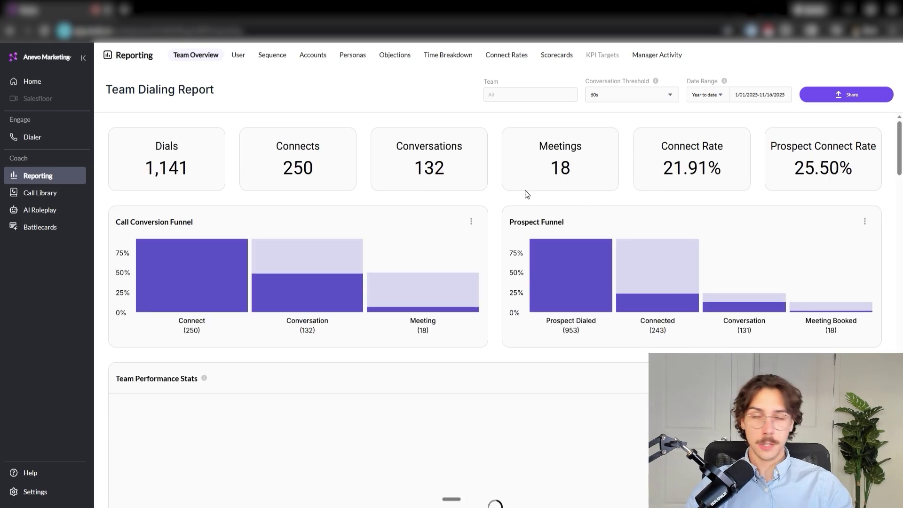
{"action": "mouse_move", "coordinate": [659, 282]}
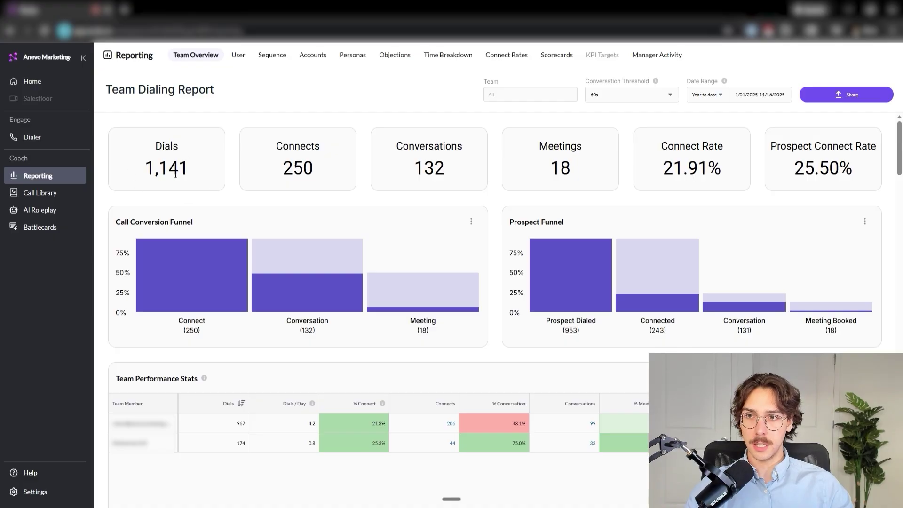
{"action": "left_click_drag", "start_coordinate": [145, 168], "coordinate": [190, 169]}
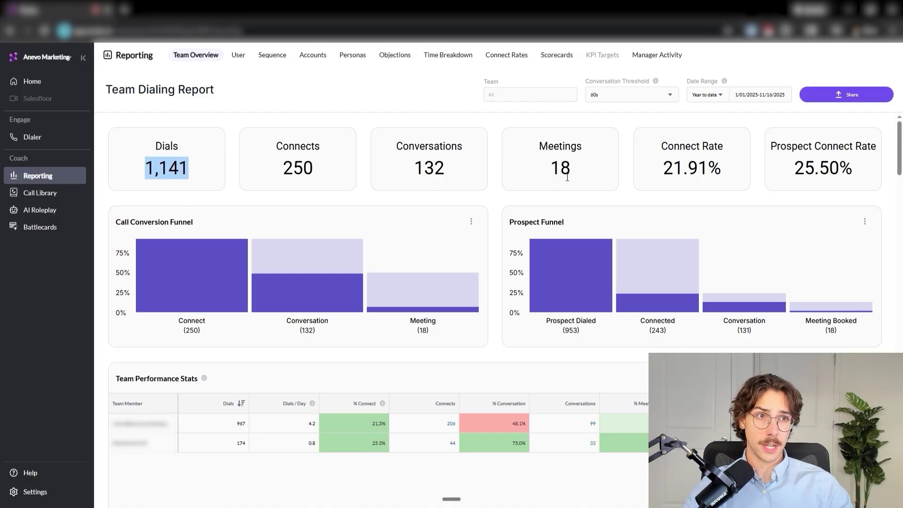
{"action": "left_click_drag", "start_coordinate": [574, 175], "coordinate": [549, 172]}
{"action": "left_click_drag", "start_coordinate": [723, 170], "coordinate": [634, 219]}
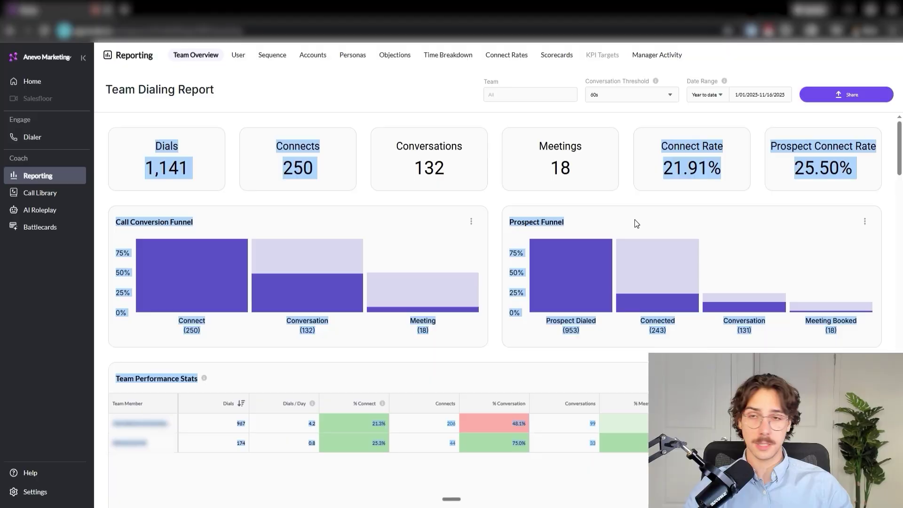
{"action": "left_click", "coordinate": [630, 207]}
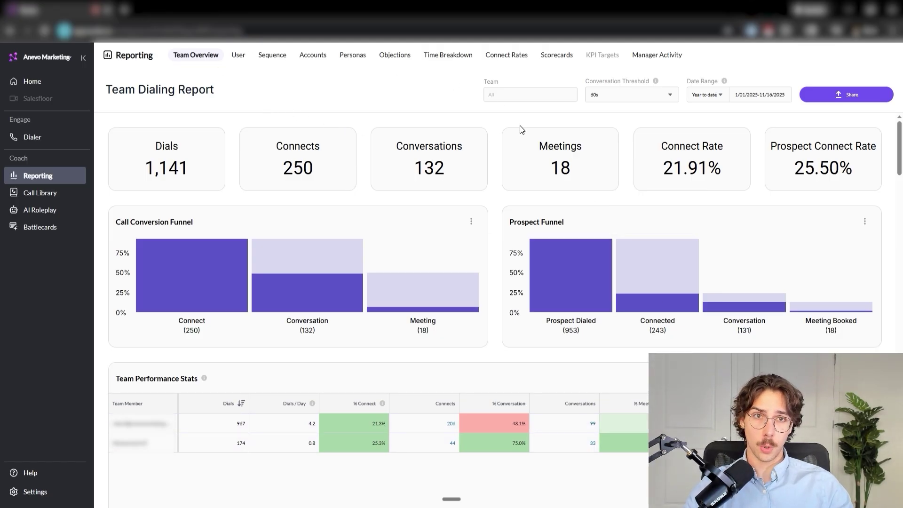
Scroll to the Call Browser and back, then go to the Call Library
{"action": "scroll", "coordinate": [531, 167], "scroll_direction": "down", "scroll_amount": 15}
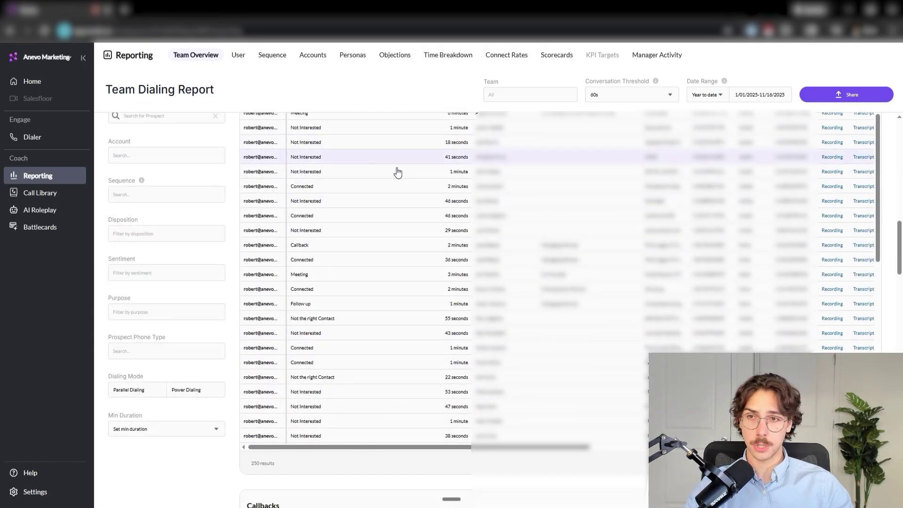
{"action": "scroll", "coordinate": [397, 171], "scroll_direction": "up", "scroll_amount": 15}
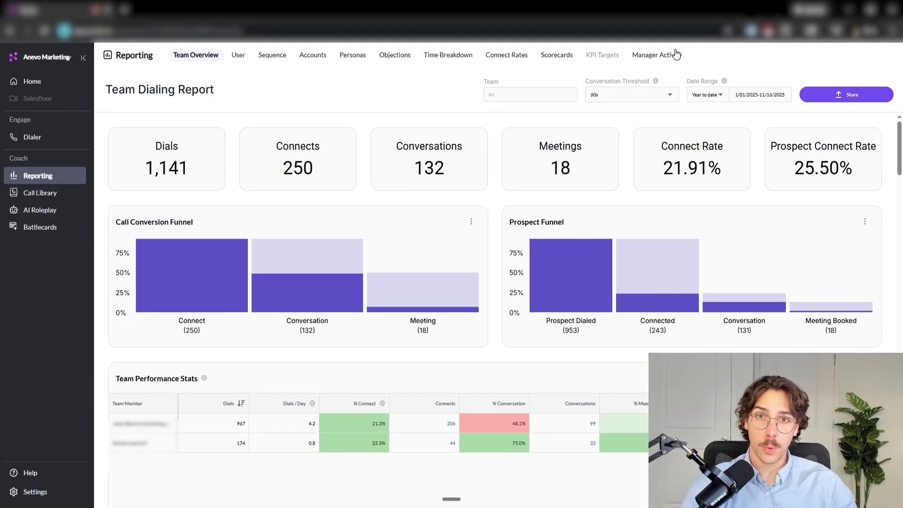
{"action": "left_click", "coordinate": [75, 194]}
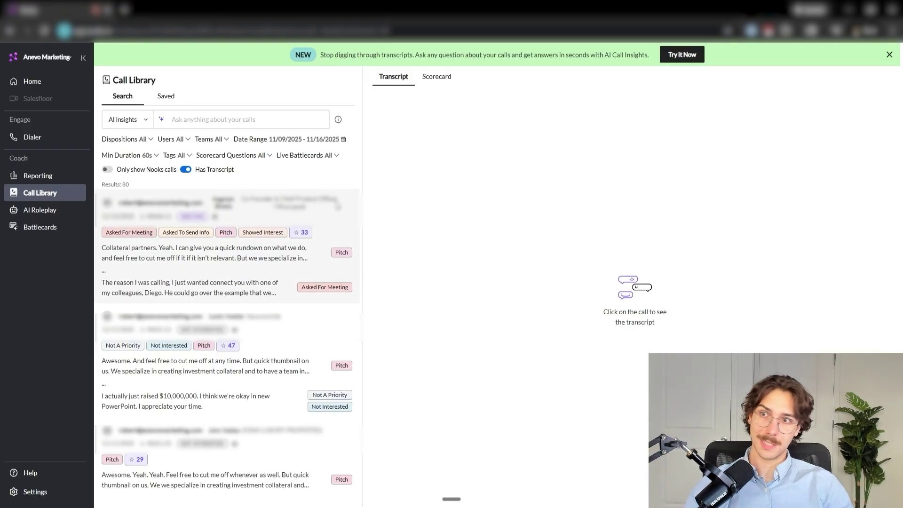
Go to the AI Roleplay cold call training page
{"action": "left_click", "coordinate": [31, 210]}
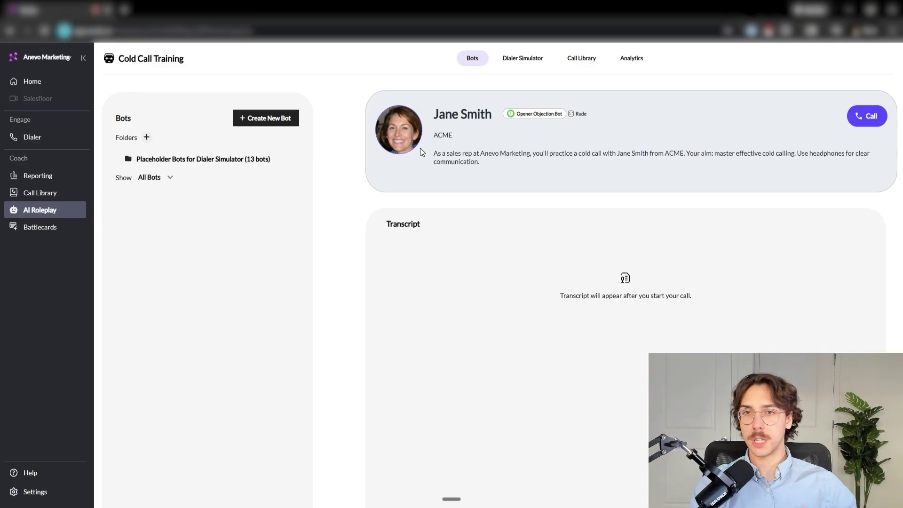
Call the ACME roleplay bot, hang up, and choose Do Not Log Call
{"action": "left_click", "coordinate": [870, 120]}
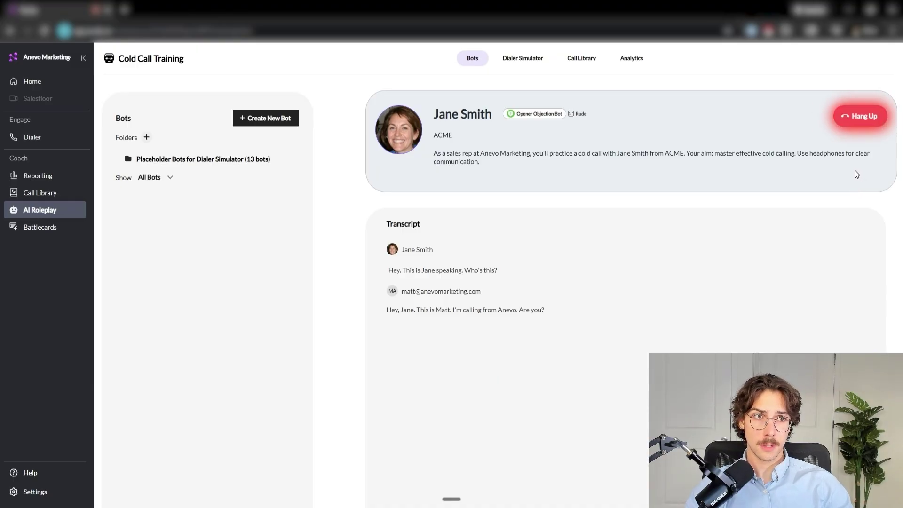
{"action": "left_click", "coordinate": [861, 120]}
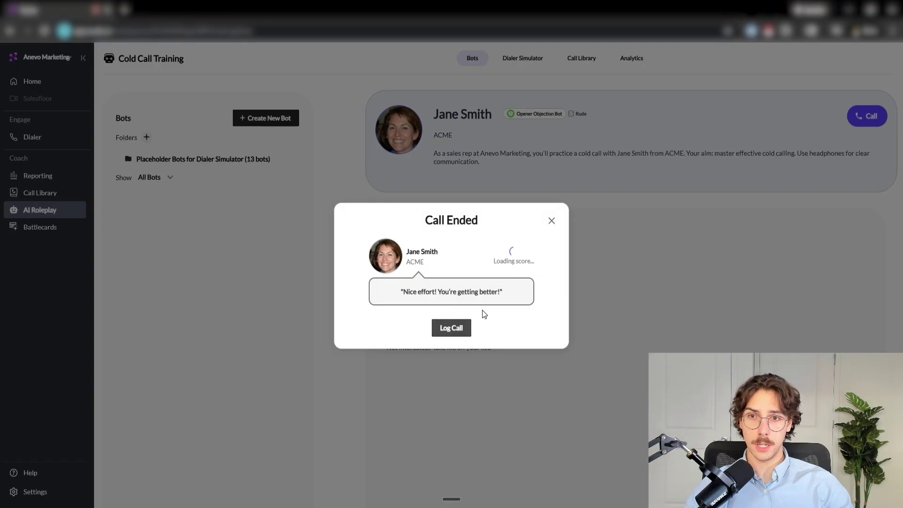
{"action": "left_click", "coordinate": [551, 222]}
{"action": "left_click", "coordinate": [435, 302]}
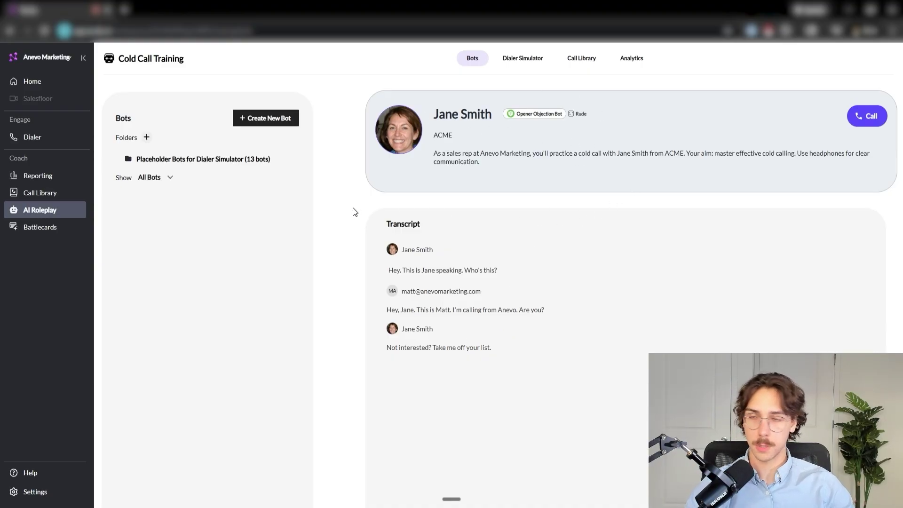
Start a new Objection battlecard from the Battlecards page, then cancel the dialog without saving
{"action": "left_click", "coordinate": [60, 232]}
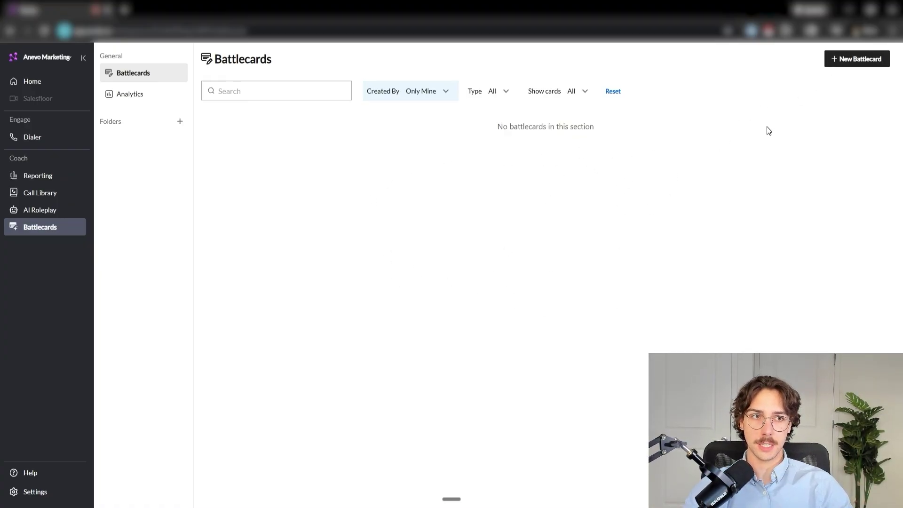
{"action": "left_click", "coordinate": [856, 60]}
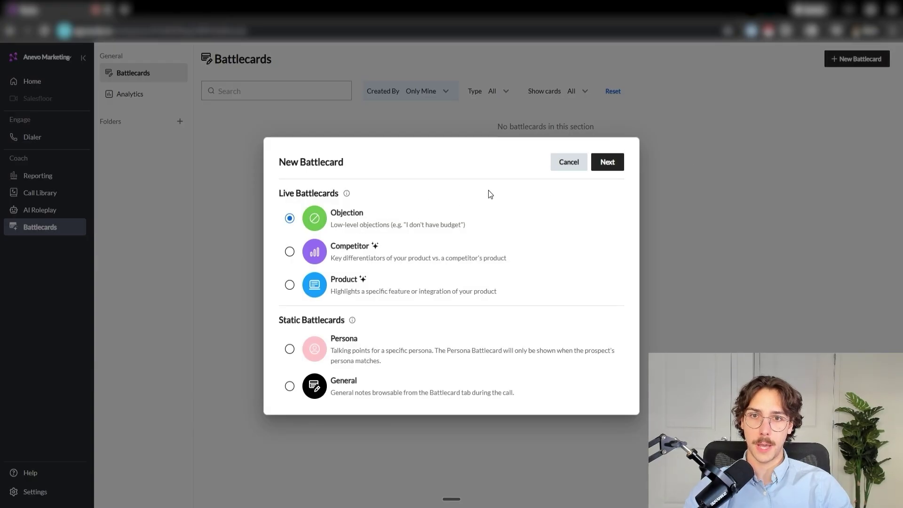
{"action": "left_click", "coordinate": [607, 162]}
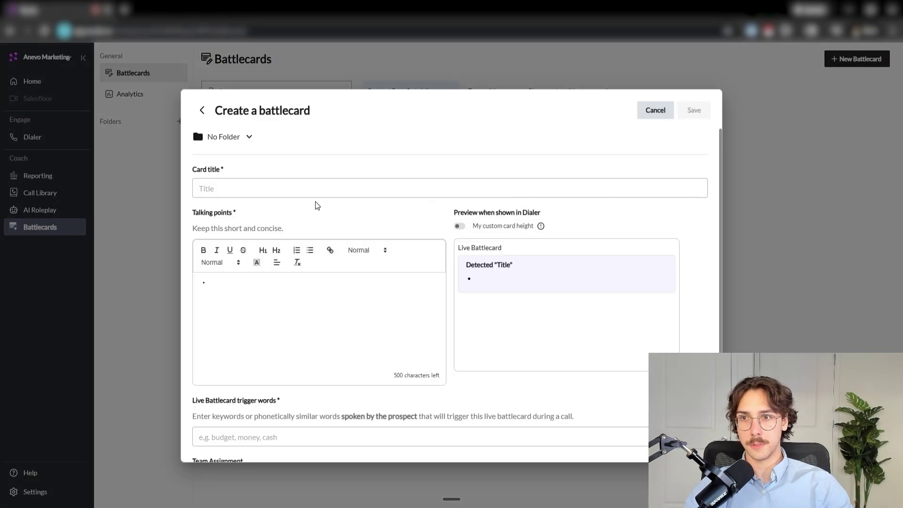
{"action": "left_click", "coordinate": [475, 184]}
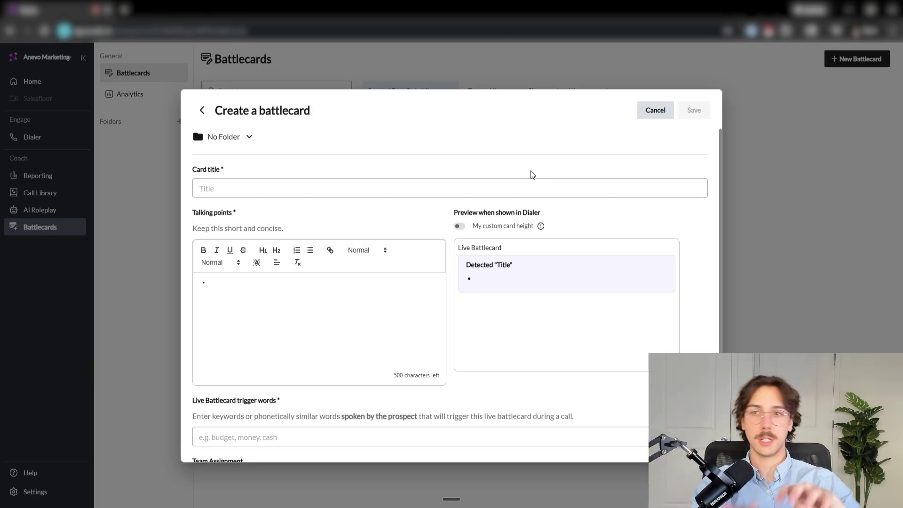
{"action": "left_click", "coordinate": [202, 111]}
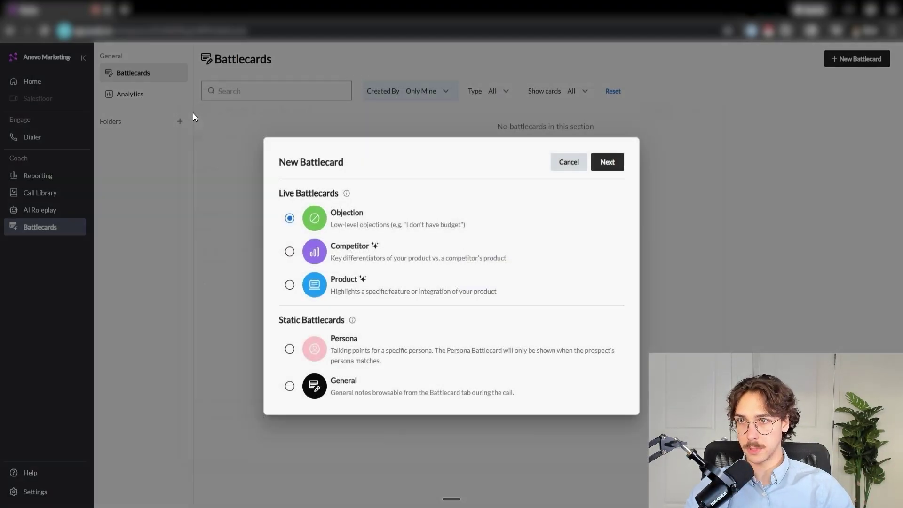
{"action": "left_click", "coordinate": [206, 136]}
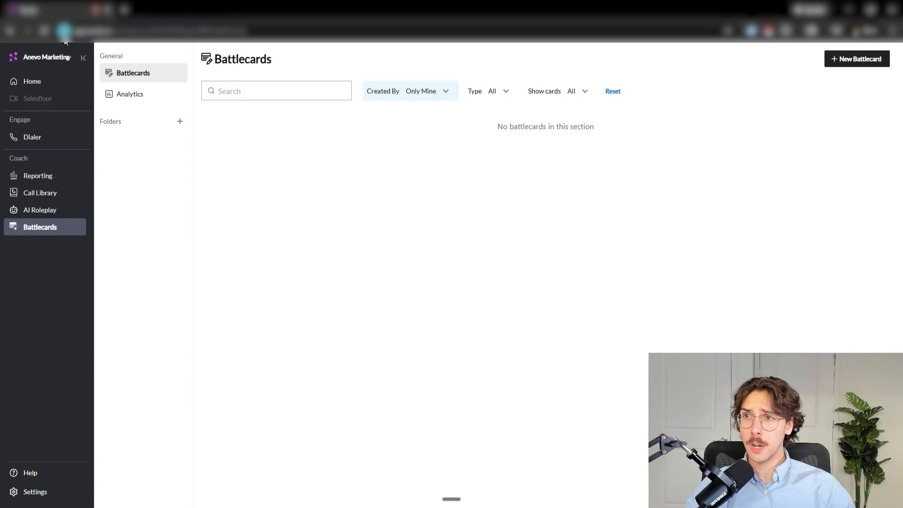